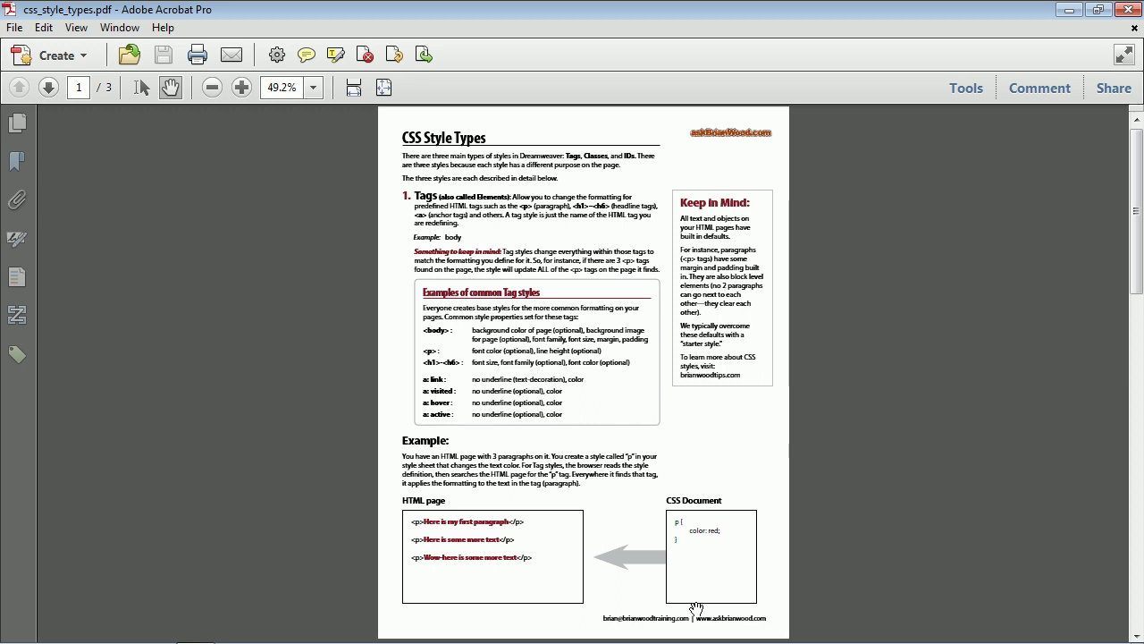
# Examine the e-mail and web addresses in the page 1 footer for working links at 100% view
pyautogui.hotkey('ctrl', '1')
pyautogui.scroll(-5, 698, 518)
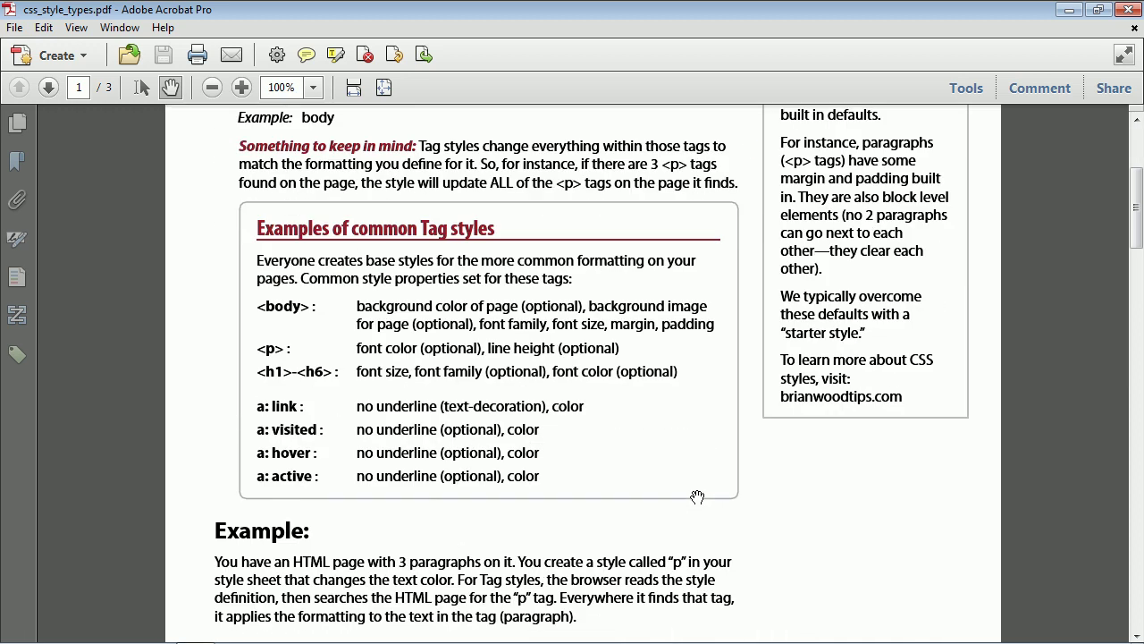
pyautogui.scroll(-12, 698, 497)
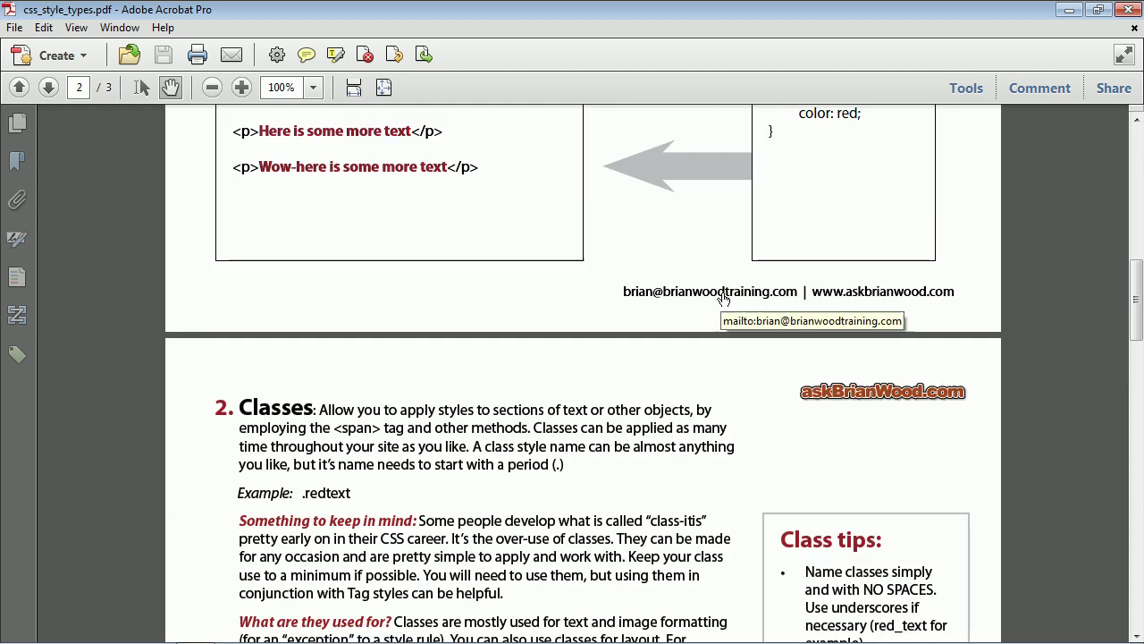
pyautogui.click(725, 295)
pyautogui.click(889, 307)
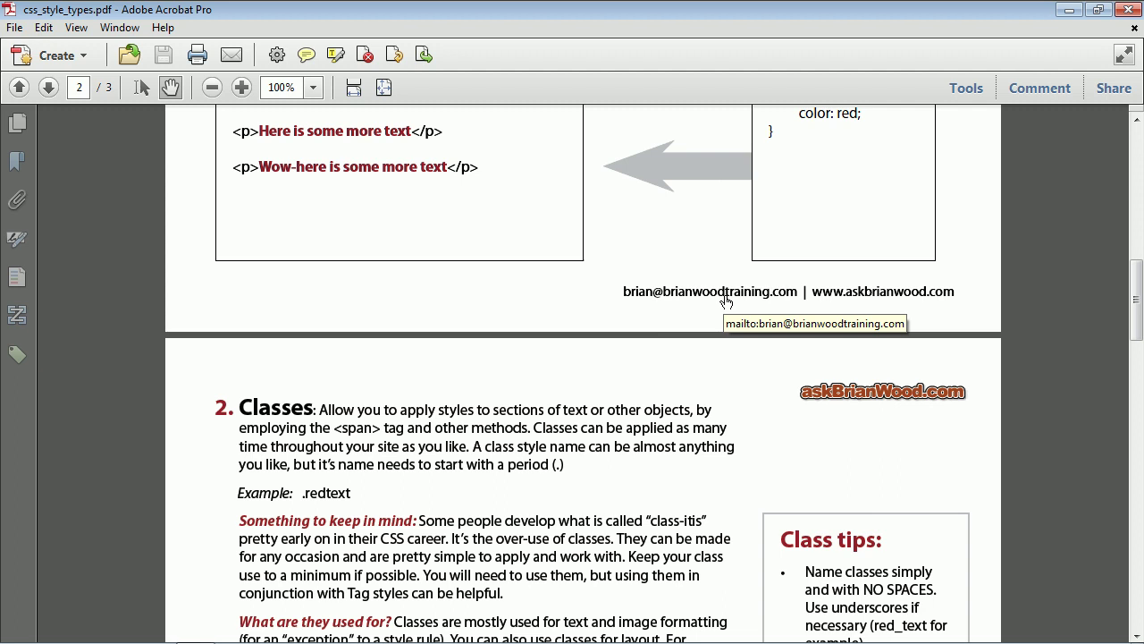
pyautogui.scroll(-5, 726, 300)
pyautogui.scroll(10, 726, 300)
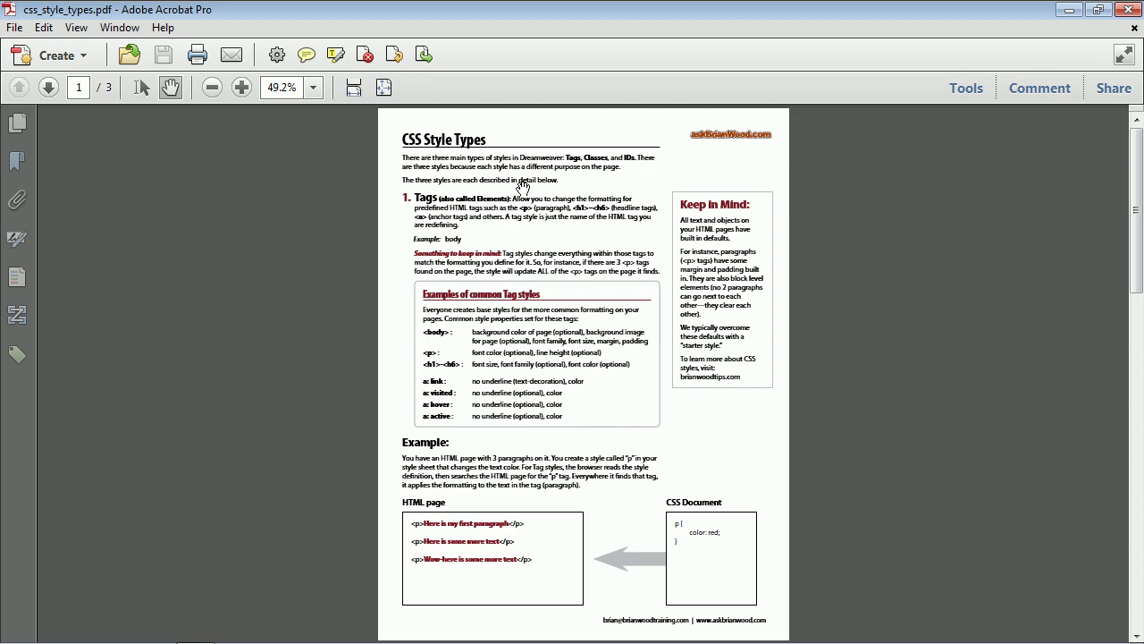
# Automatically create web links from the URLs on all pages with Create Links from URLs
pyautogui.click(965, 88)
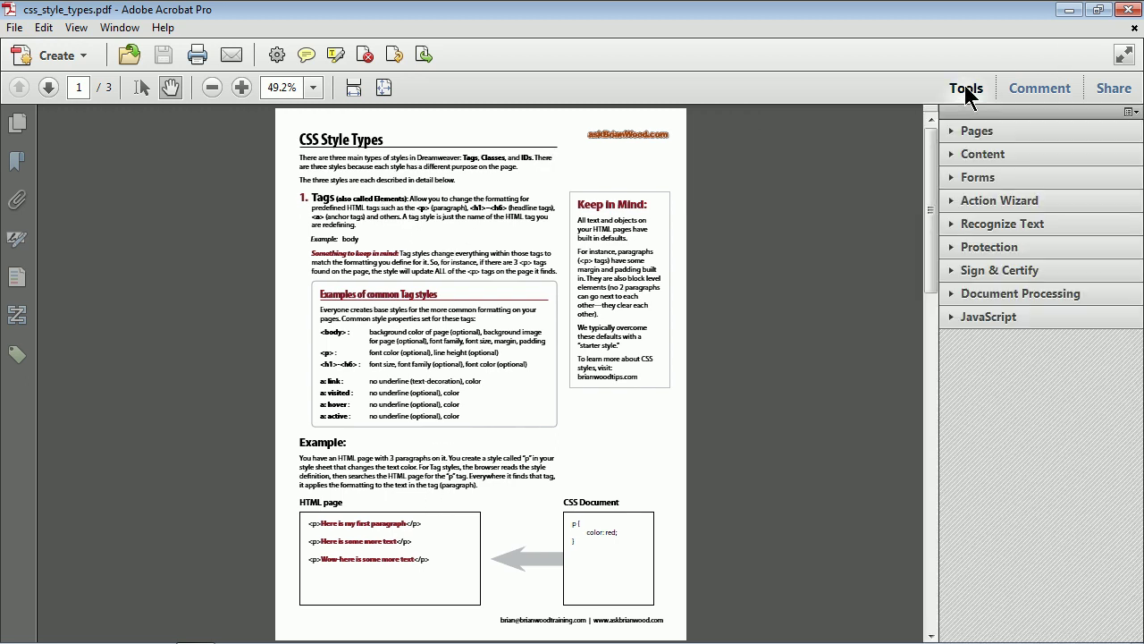
pyautogui.click(1008, 297)
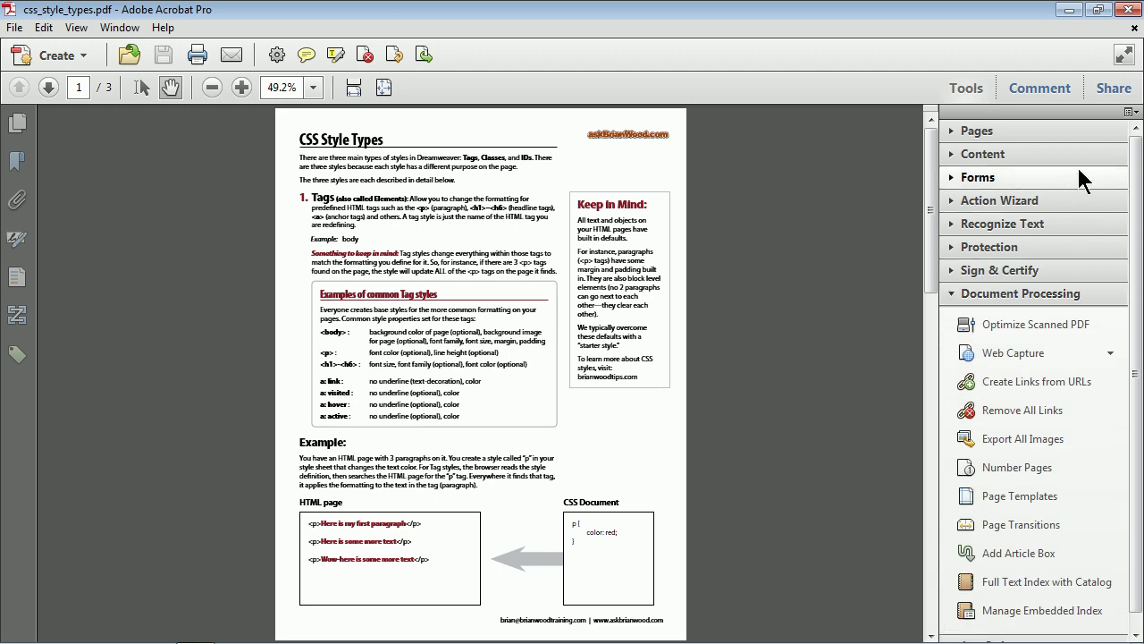
pyautogui.click(1129, 113)
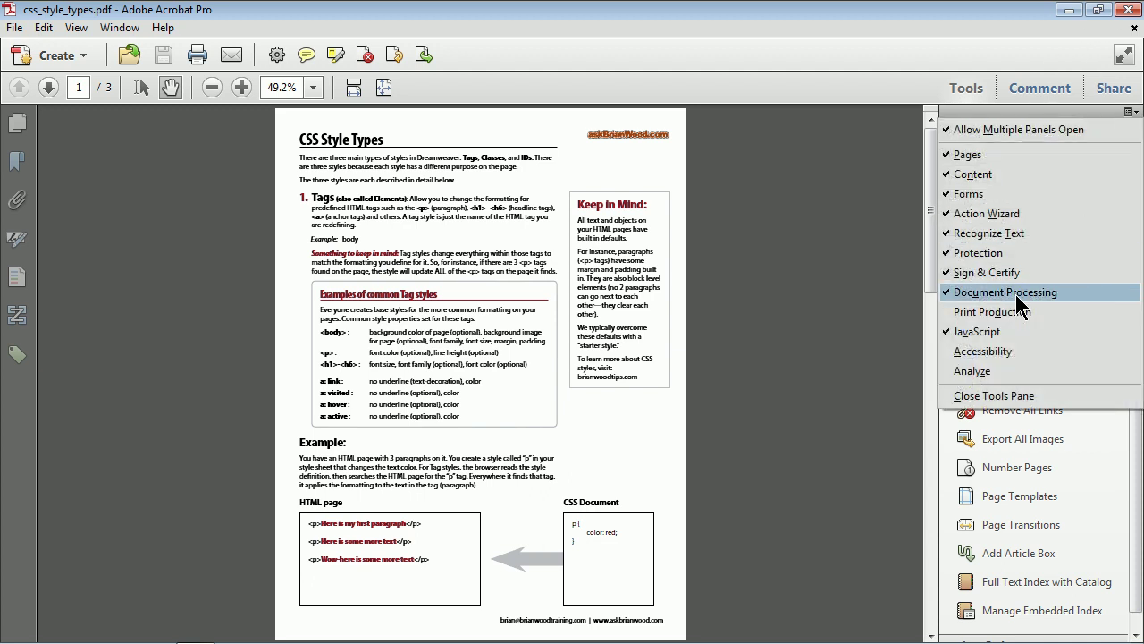
pyautogui.click(861, 499)
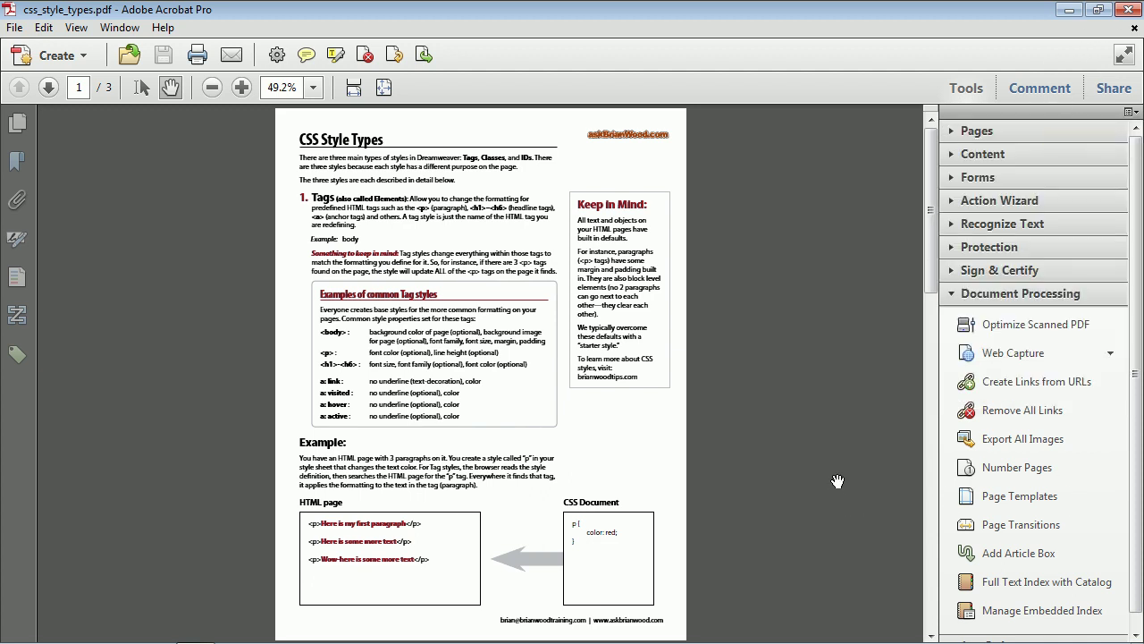
pyautogui.click(1005, 384)
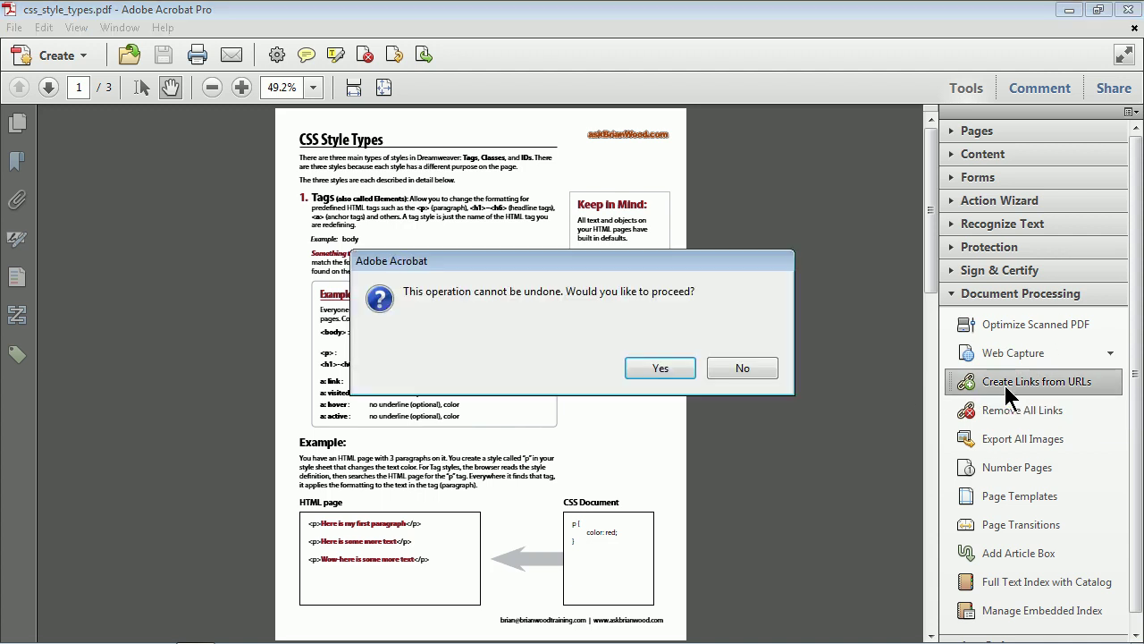
pyautogui.click(658, 369)
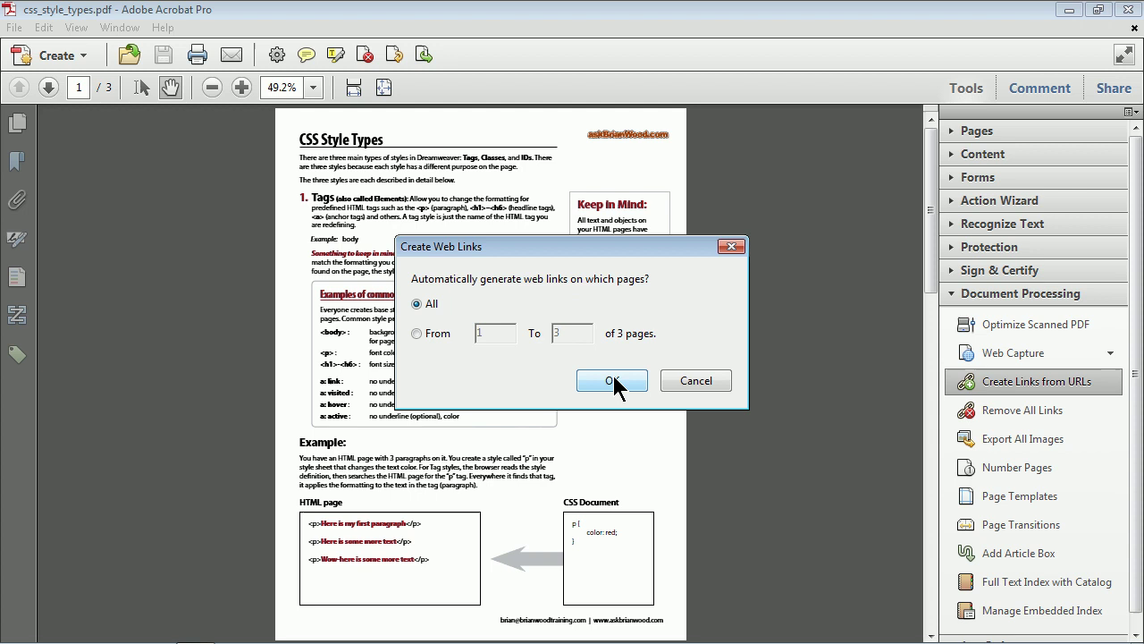
pyautogui.click(613, 378)
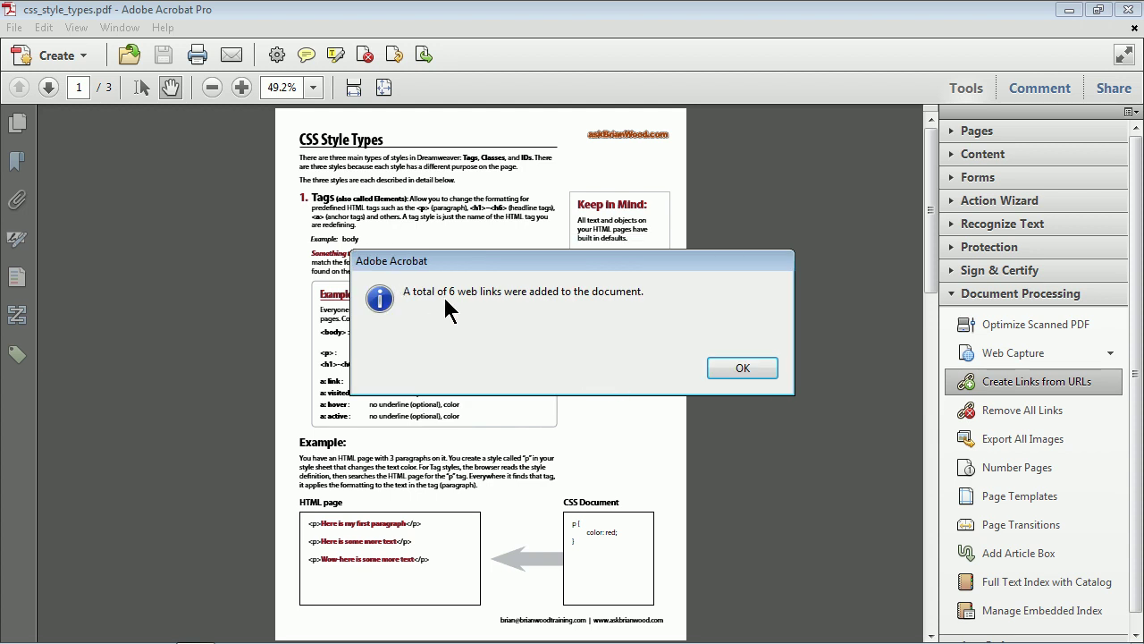
pyautogui.click(736, 368)
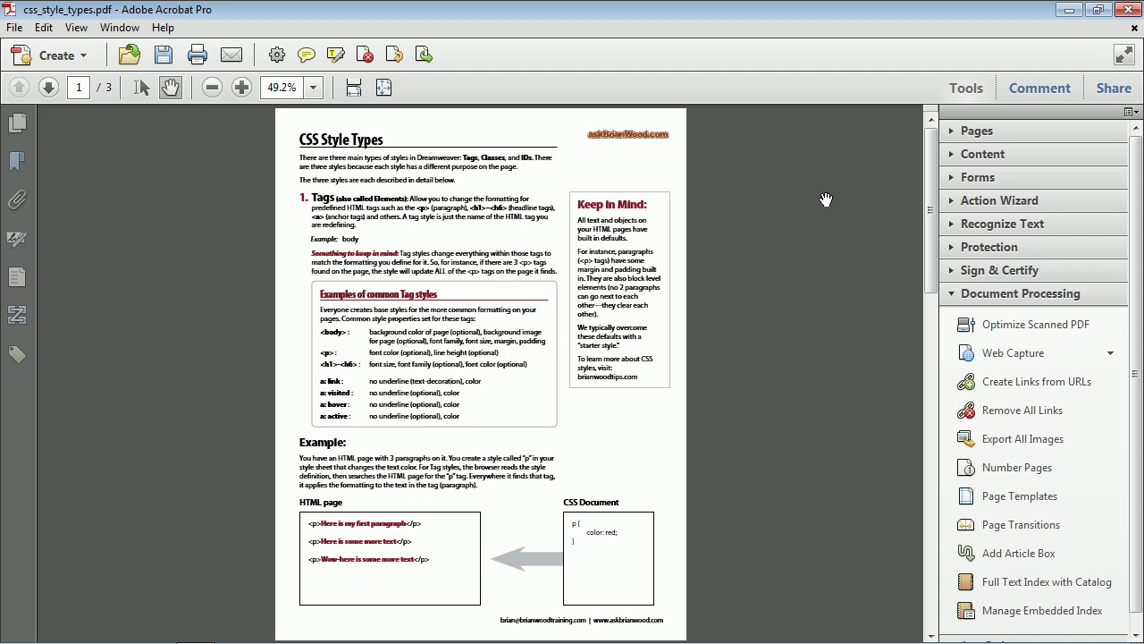
pyautogui.click(1005, 153)
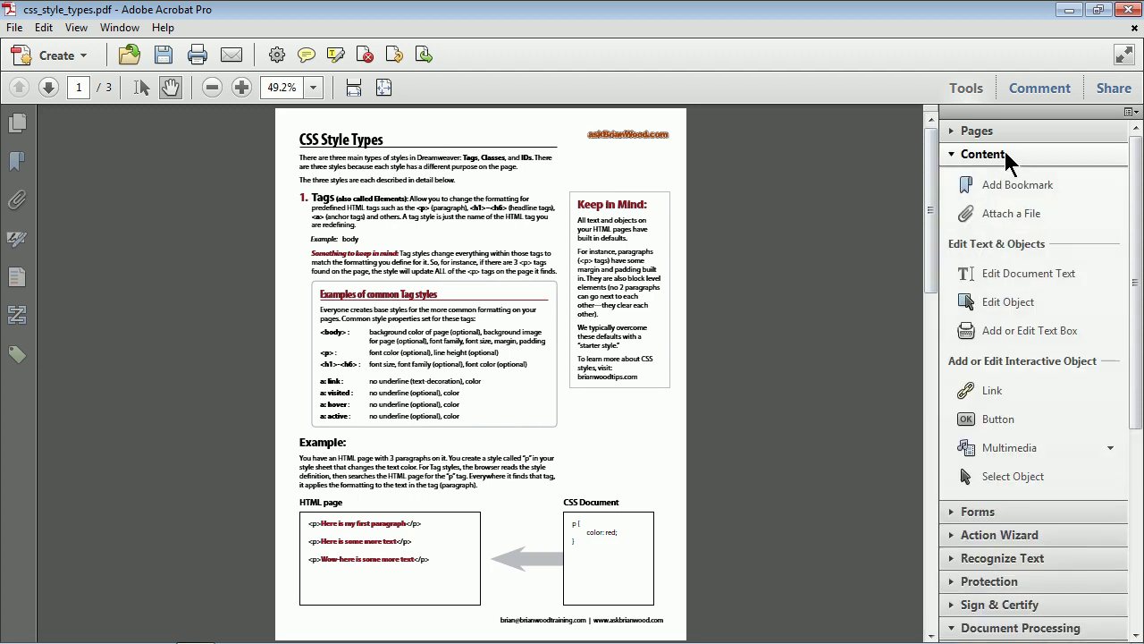
pyautogui.click(1011, 474)
pyautogui.click(601, 621)
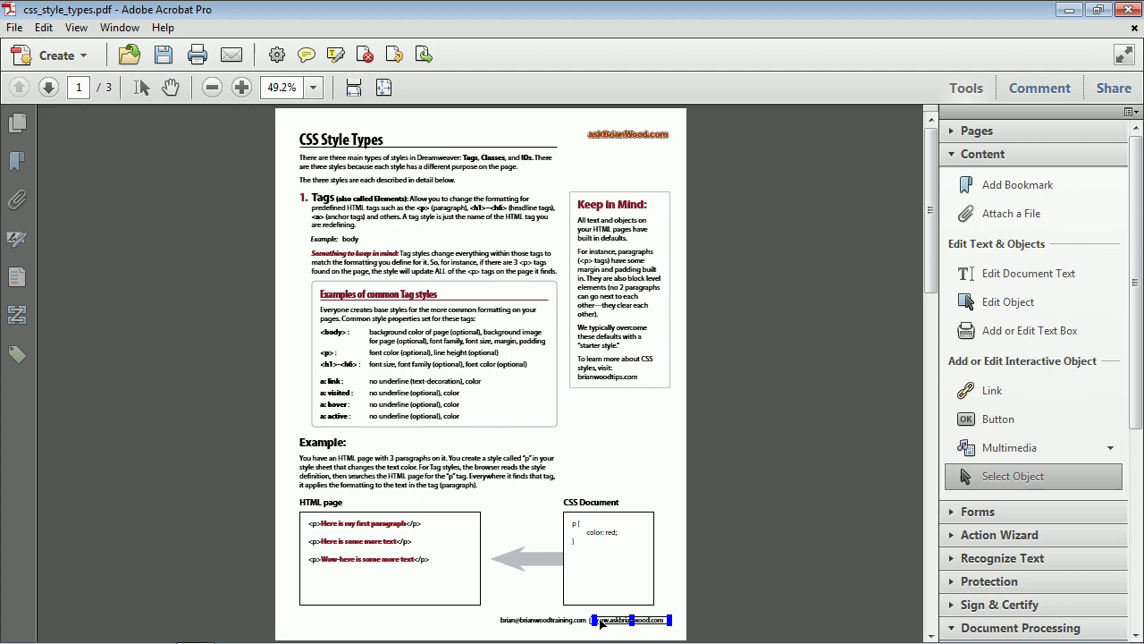
pyautogui.hotkey('ctrl', 'a')
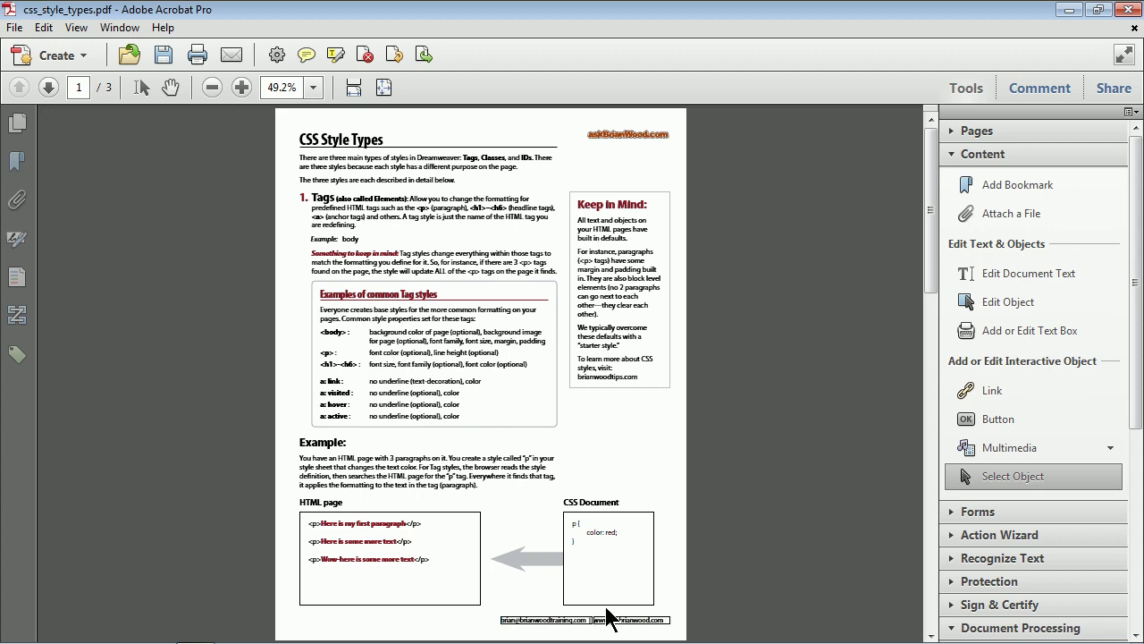
pyautogui.hotkey('ctrl', '2')
pyautogui.scroll(-5, 581, 224)
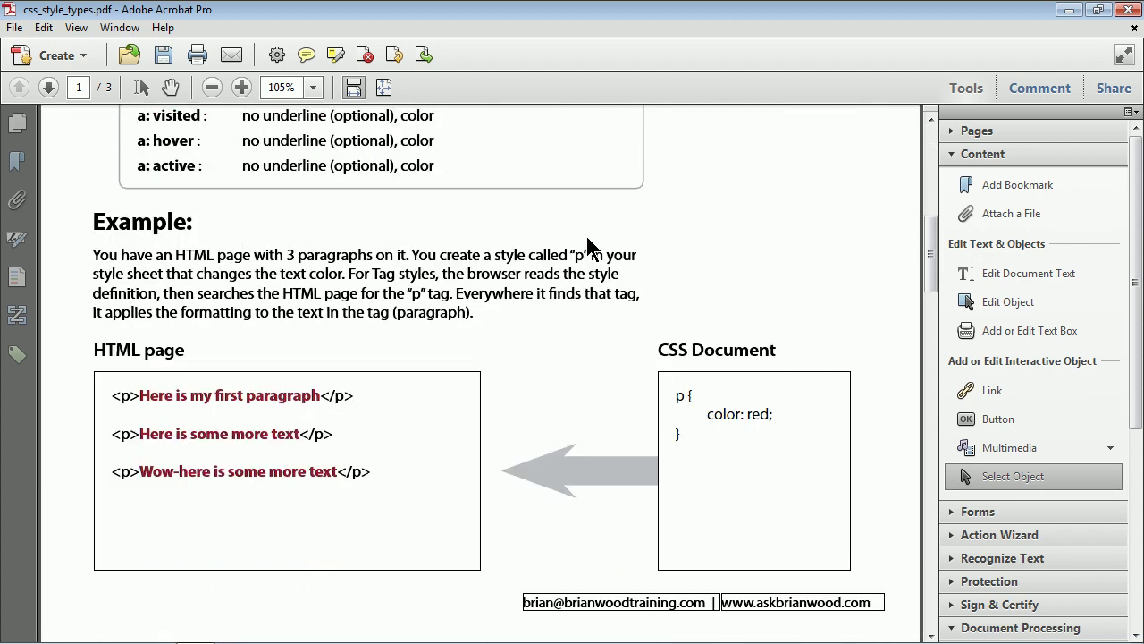
pyautogui.scroll(-5, 587, 240)
pyautogui.click(629, 175)
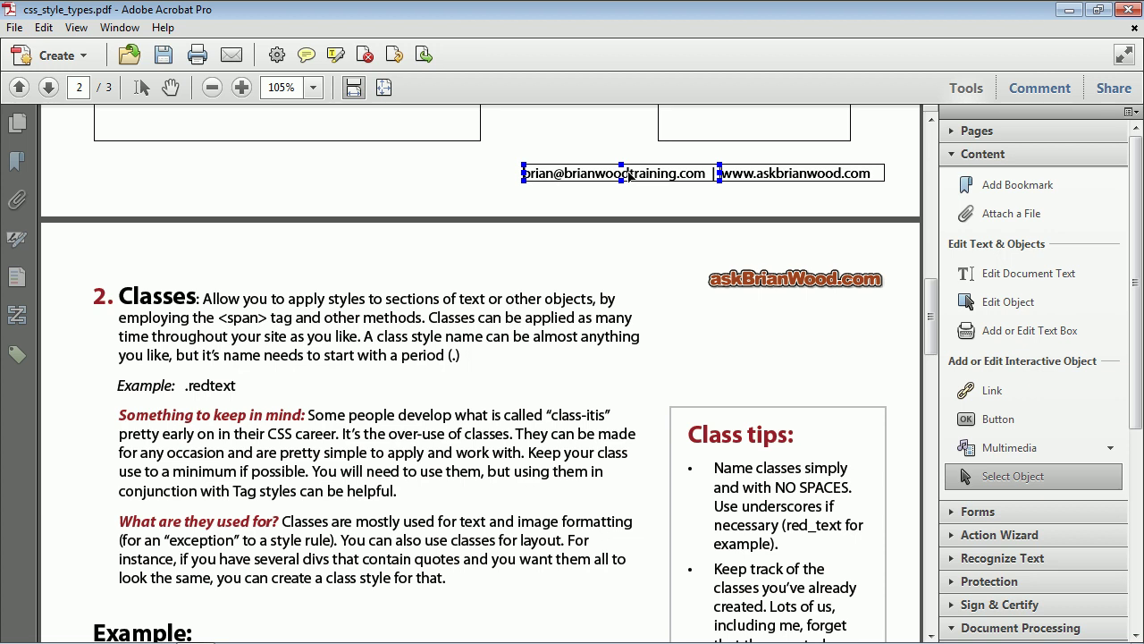
pyautogui.click(744, 176)
pyautogui.moveTo(745, 177)
pyautogui.mouseDown()
pyautogui.moveTo(778, 196)
pyautogui.moveTo(805, 183)
pyautogui.moveTo(778, 196)
pyautogui.moveTo(747, 176)
pyautogui.mouseUp()
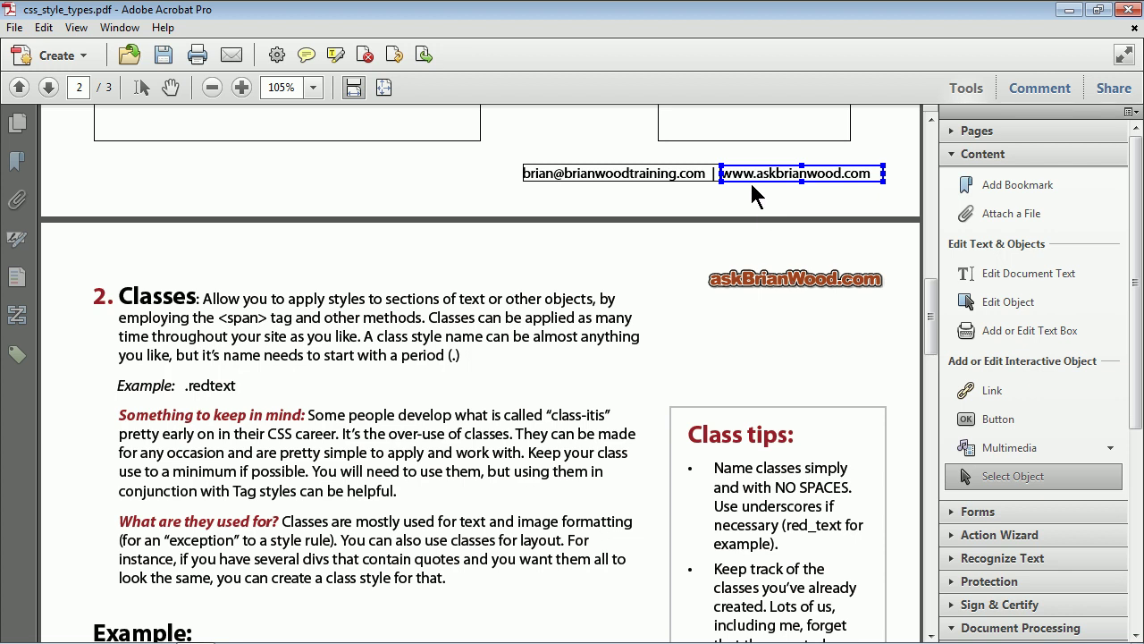
# Check whether the askBrianWood.com logo, the brianwoodtips.com text and the footer e-mail address on page 1 carry link objects
pyautogui.scroll(10, 757, 184)
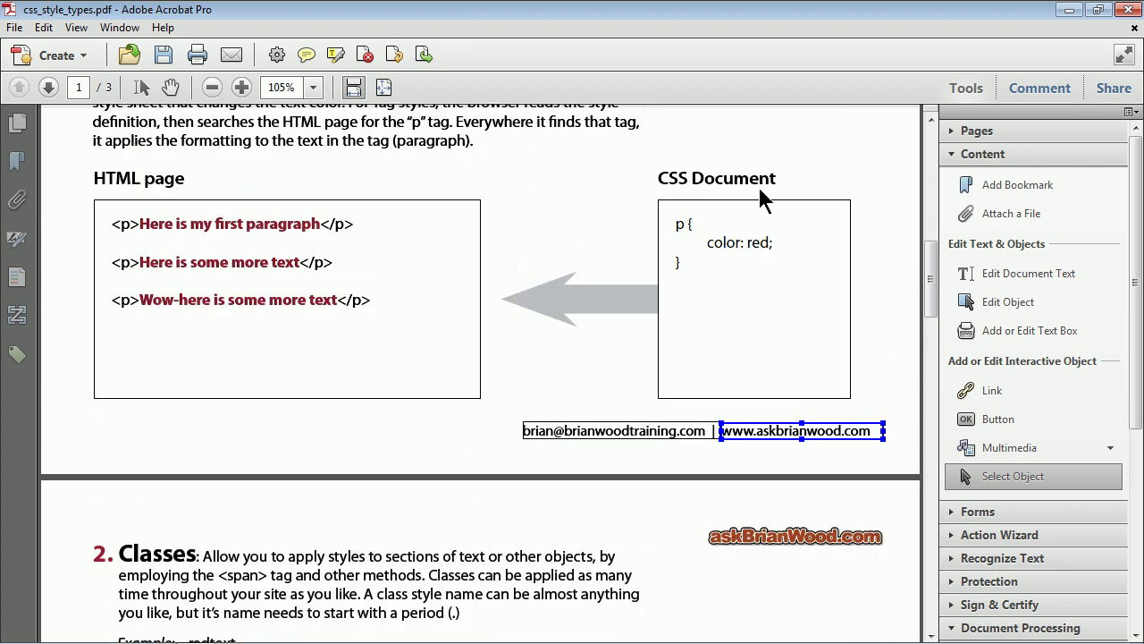
pyautogui.scroll(1, 762, 196)
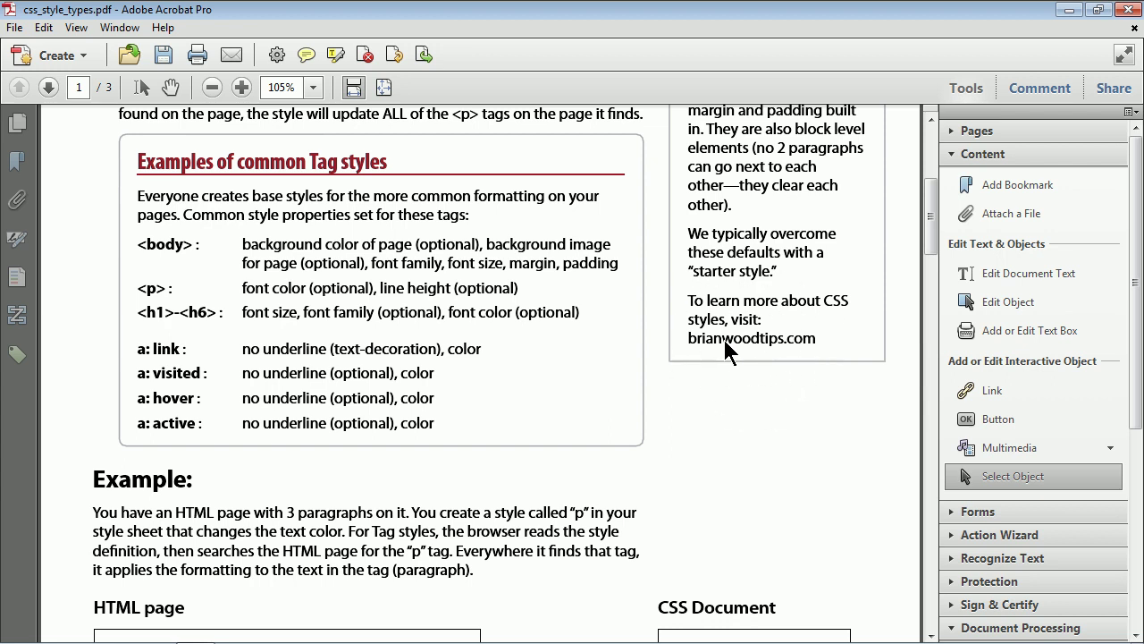
pyautogui.scroll(8, 767, 349)
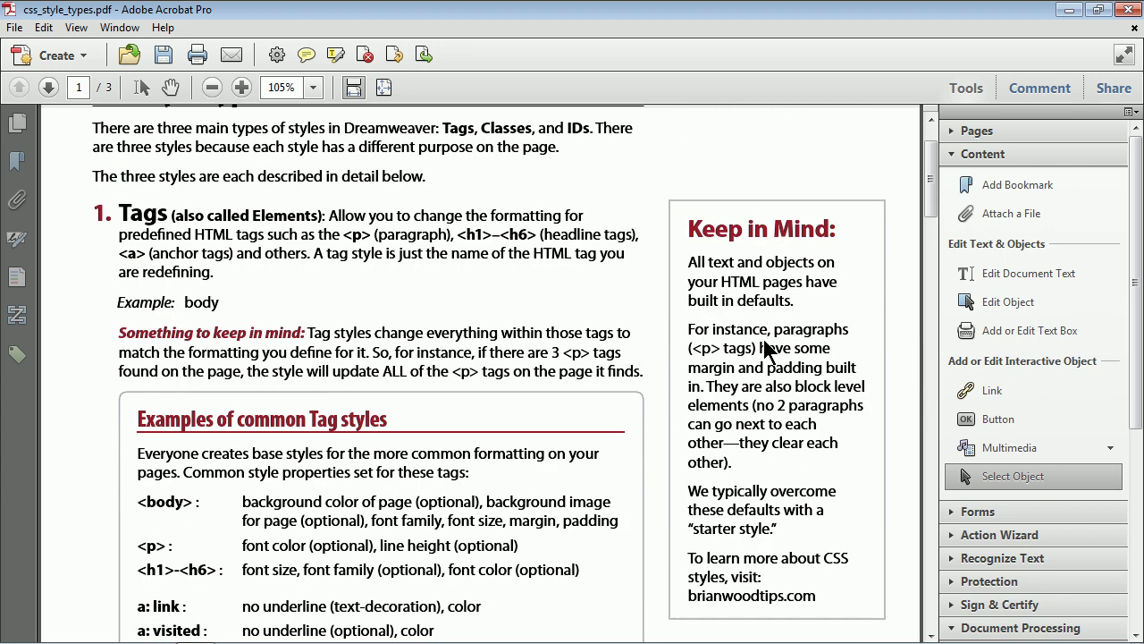
pyautogui.click(769, 169)
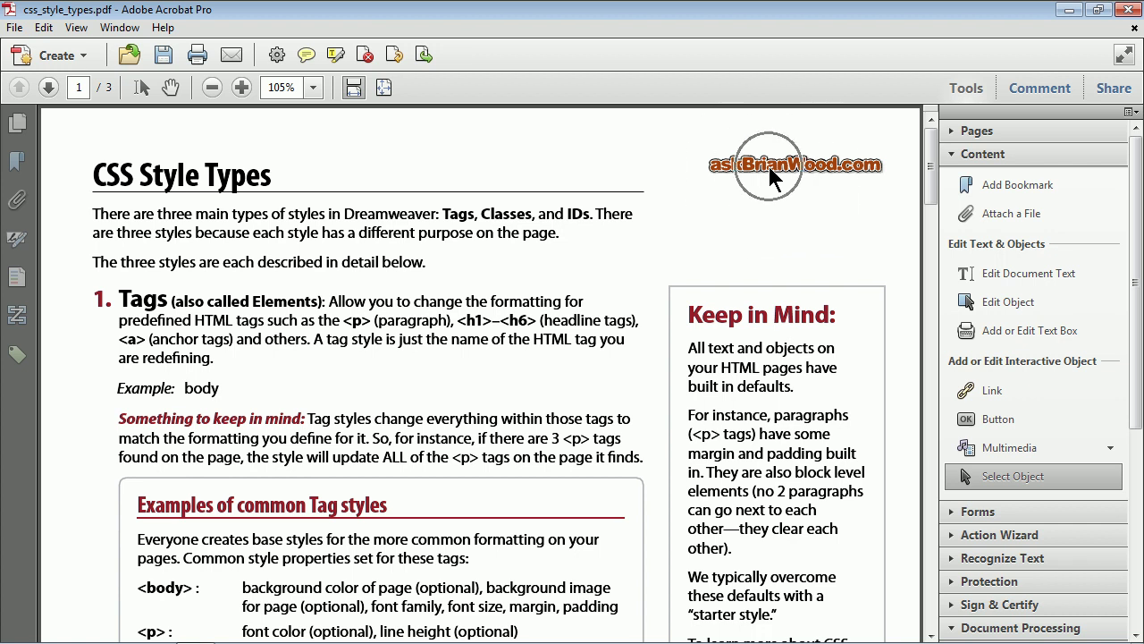
pyautogui.click(768, 167)
pyautogui.scroll(-9, 779, 241)
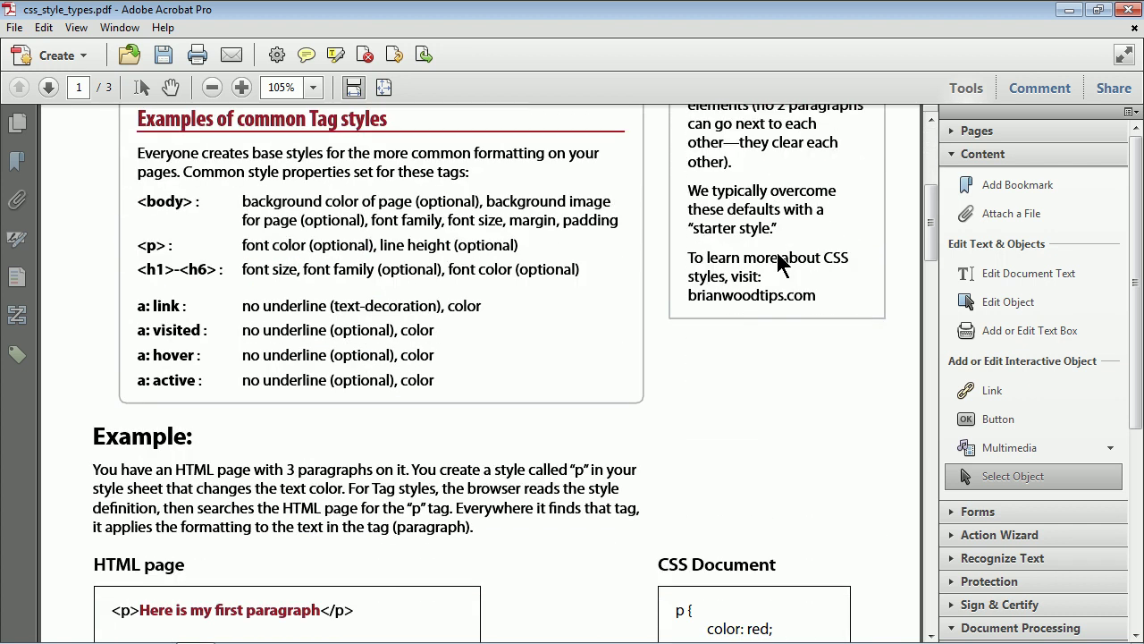
pyautogui.click(756, 297)
pyautogui.scroll(-10, 754, 294)
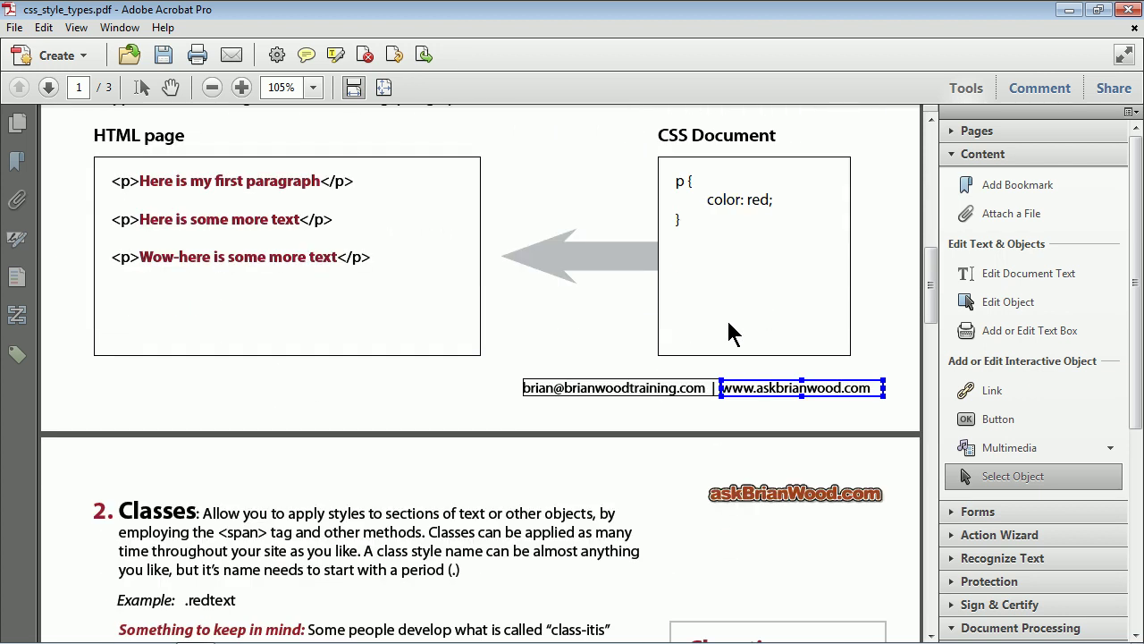
pyautogui.click(555, 395)
pyautogui.click(795, 388)
pyautogui.scroll(4, 780, 396)
pyautogui.click(771, 560)
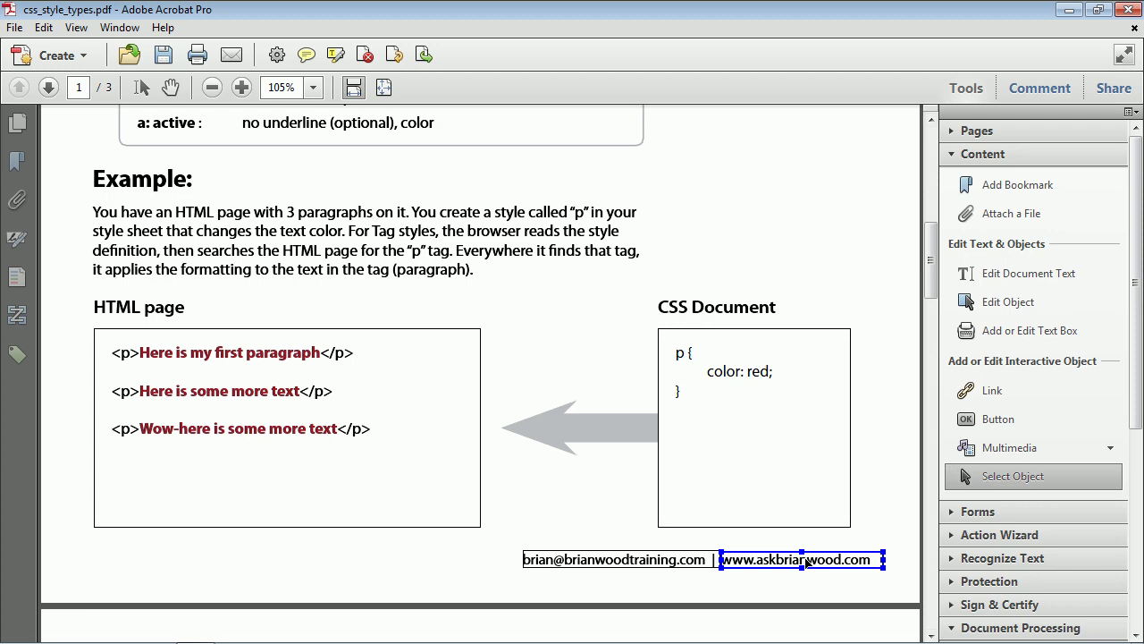
pyautogui.click(44, 27)
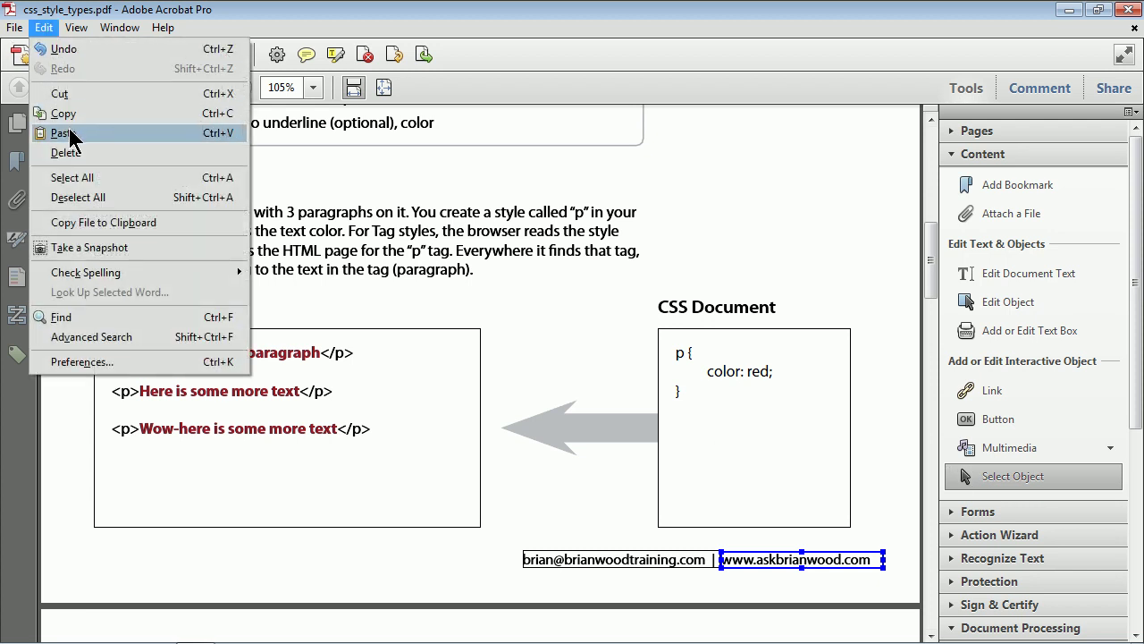
pyautogui.click(66, 116)
pyautogui.scroll(3, 742, 390)
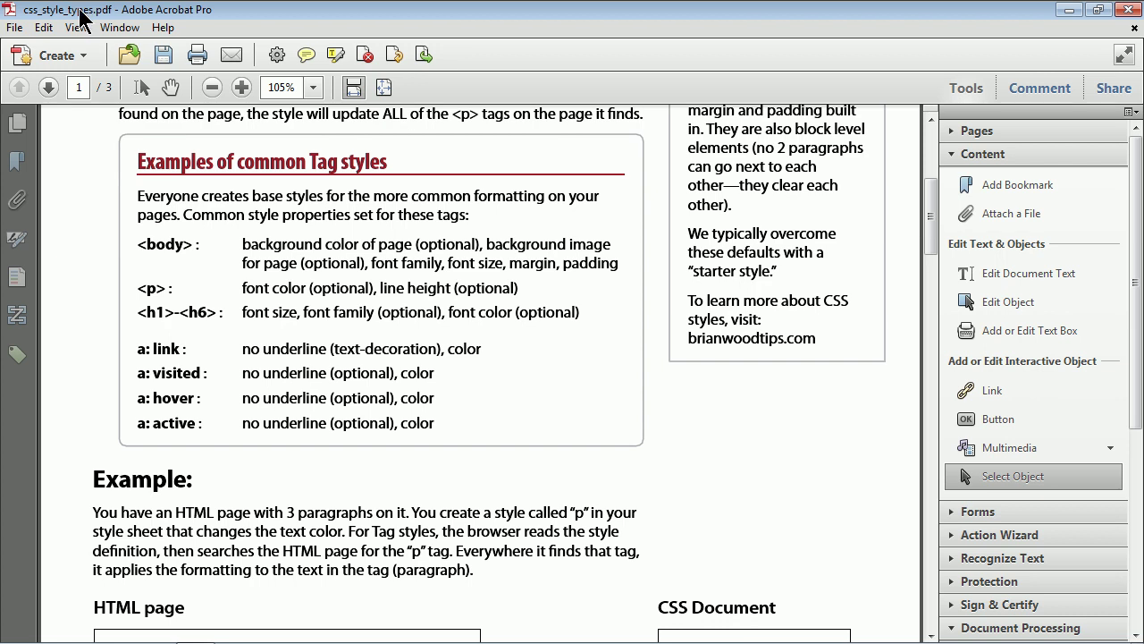
pyautogui.click(46, 29)
pyautogui.click(64, 133)
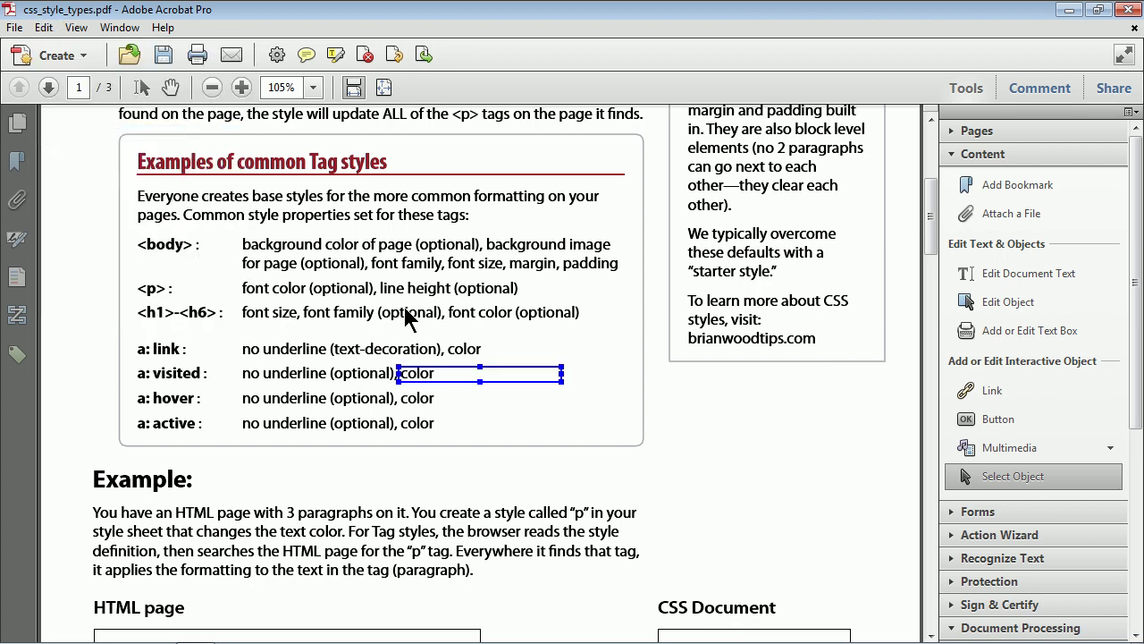
# Move the pasted link over the brianwoodtips.com text in the Keep in Mind box and narrow it to fit the text
pyautogui.moveTo(464, 375); pyautogui.dragTo(747, 342)
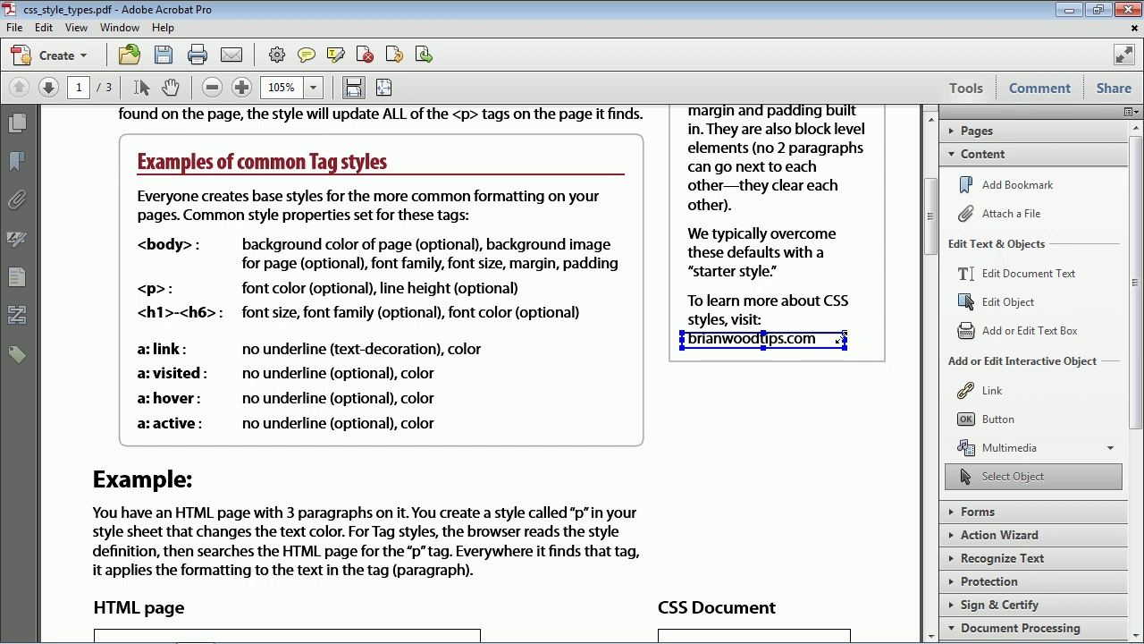
pyautogui.moveTo(845, 339); pyautogui.dragTo(821, 339)
pyautogui.moveTo(732, 342); pyautogui.dragTo(734, 342)
# Set the brianwoodtips.com link's appearance to Visible Rectangle with the Underline line style
pyautogui.doubleClick(734, 345)
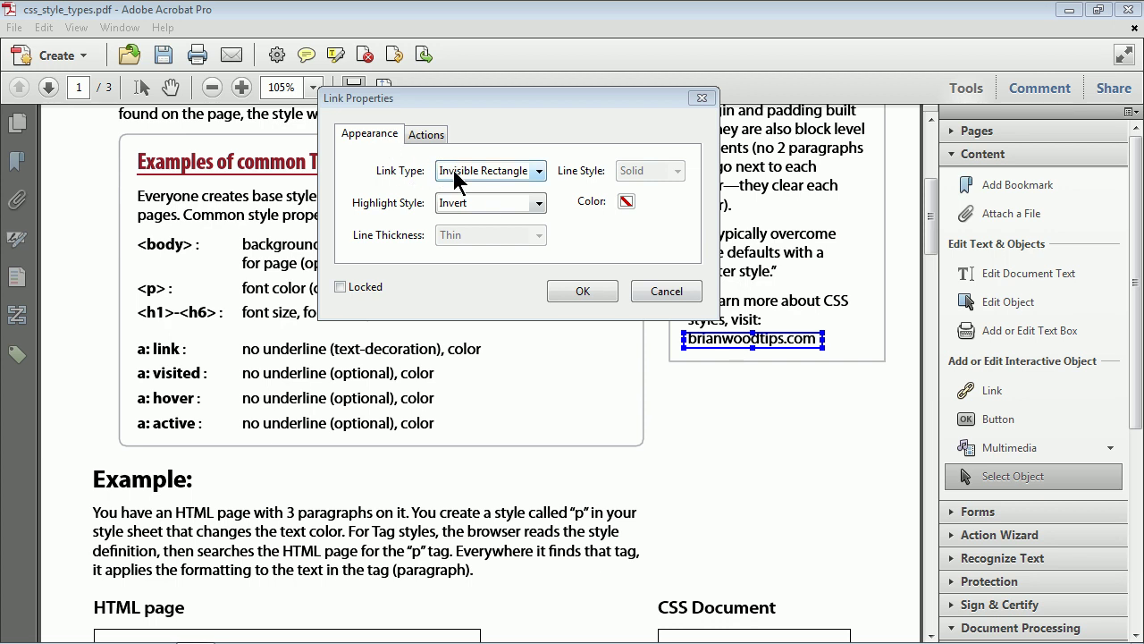
pyautogui.click(539, 170)
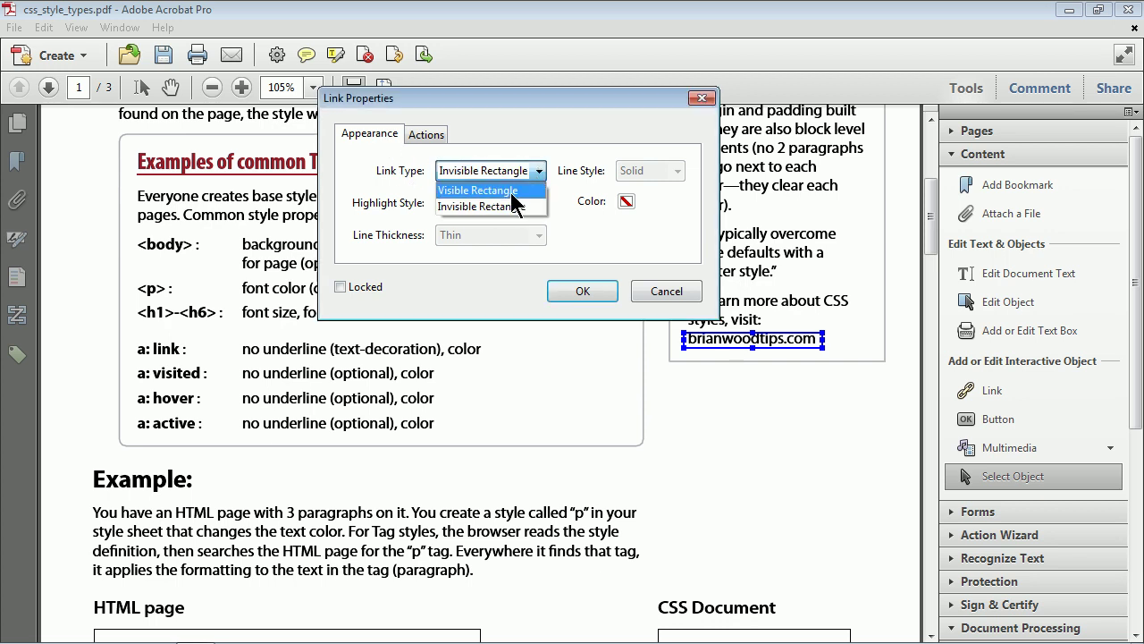
pyautogui.click(512, 192)
pyautogui.click(678, 171)
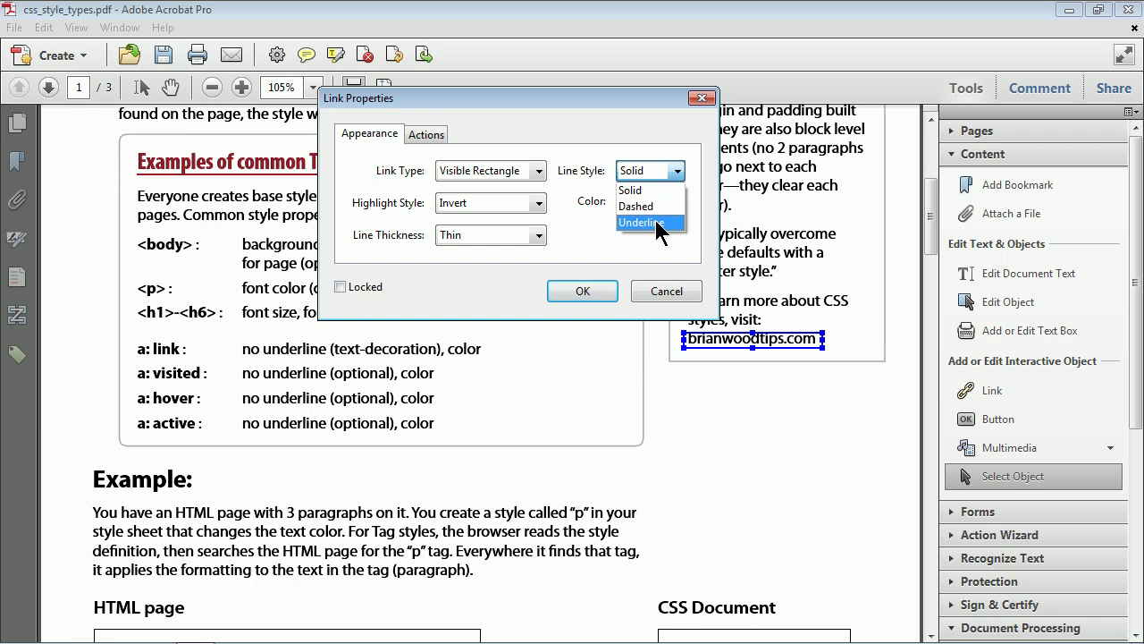
pyautogui.click(659, 223)
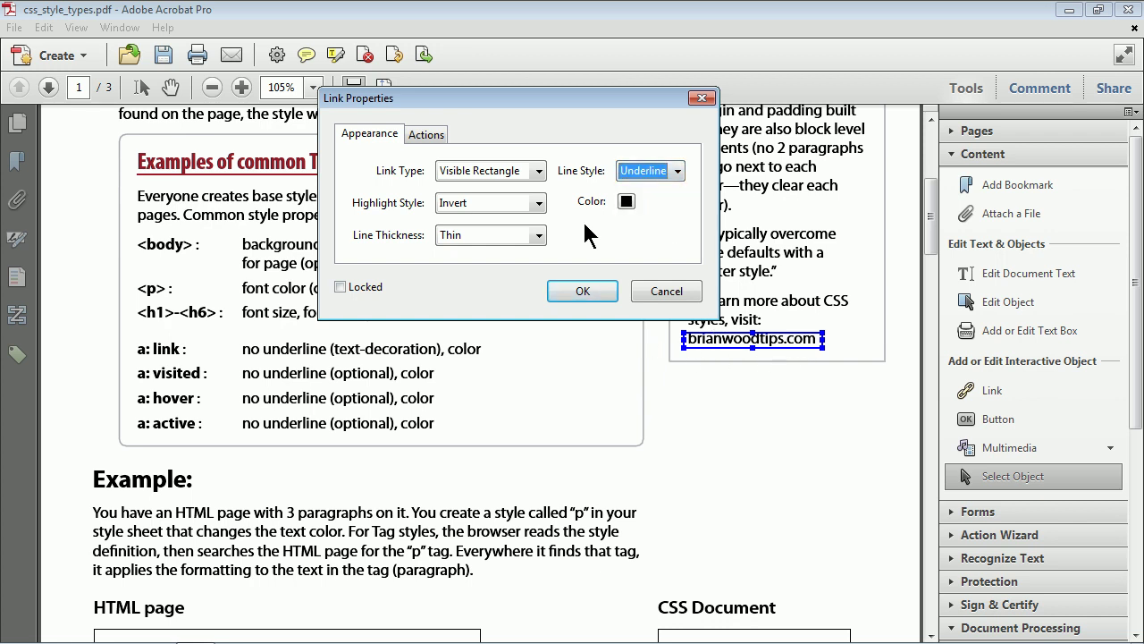
pyautogui.click(427, 136)
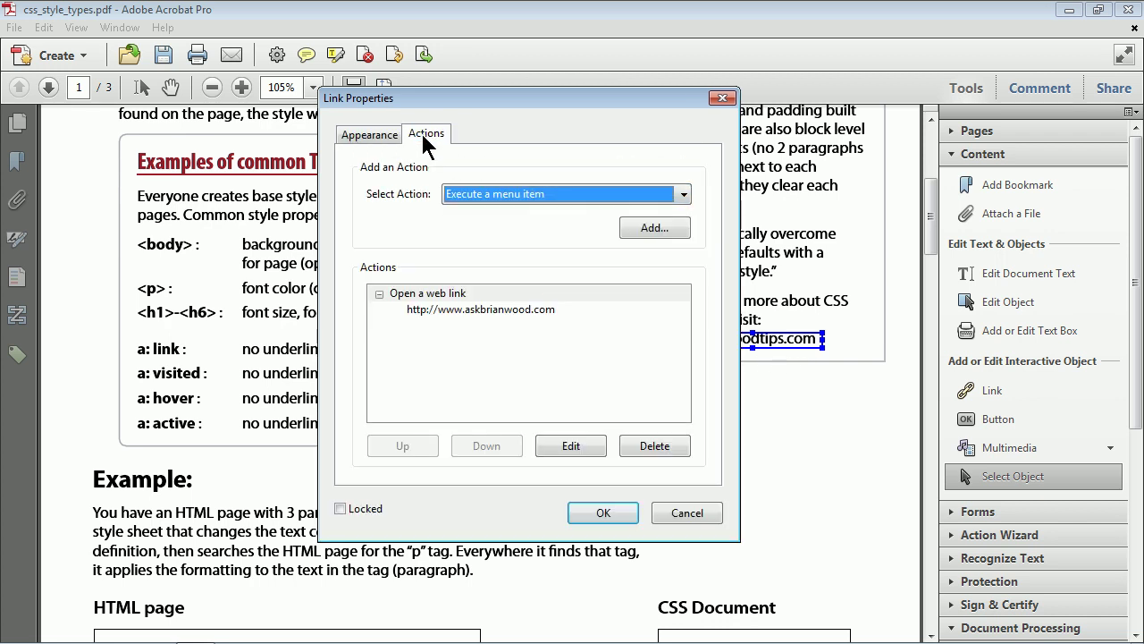
pyautogui.click(435, 295)
pyautogui.click(436, 298)
pyautogui.click(440, 312)
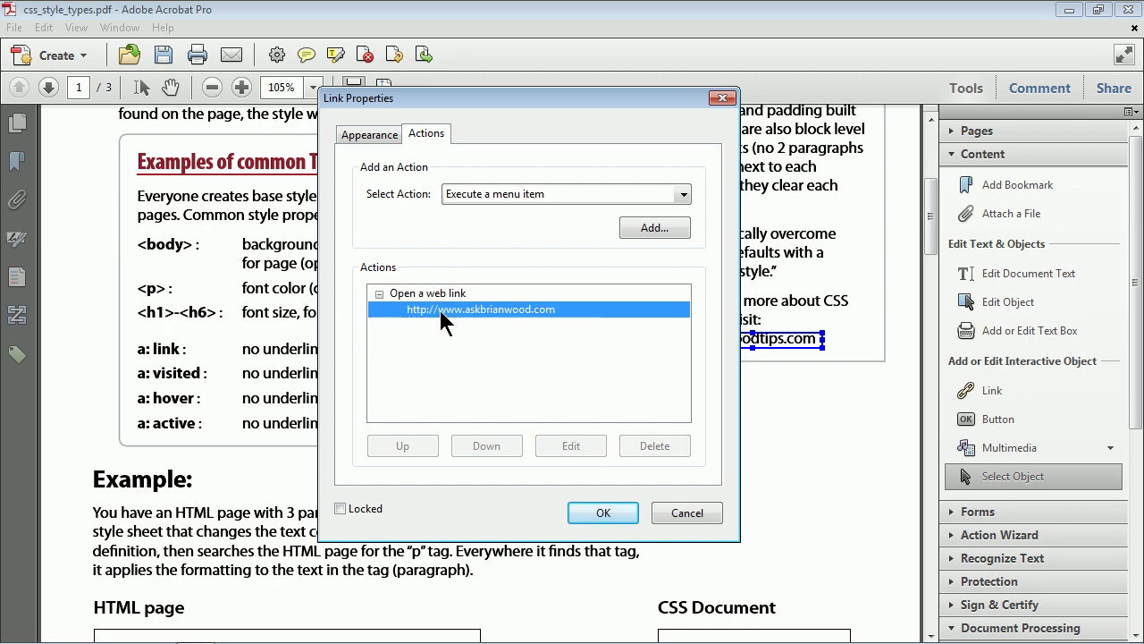
pyautogui.click(436, 296)
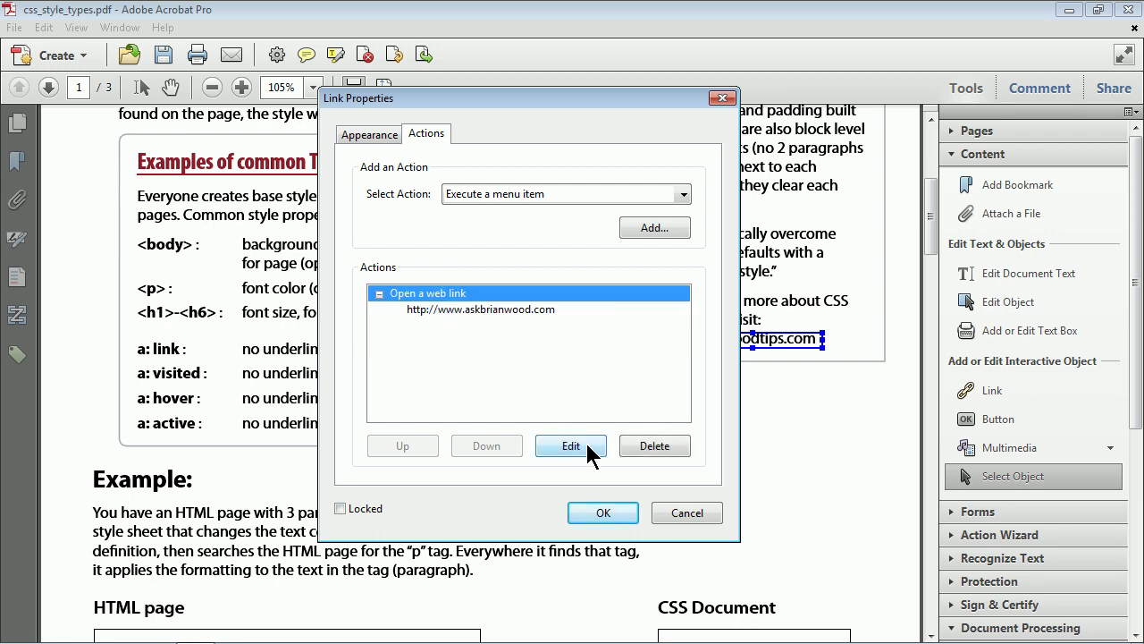
pyautogui.click(573, 446)
pyautogui.click(441, 312)
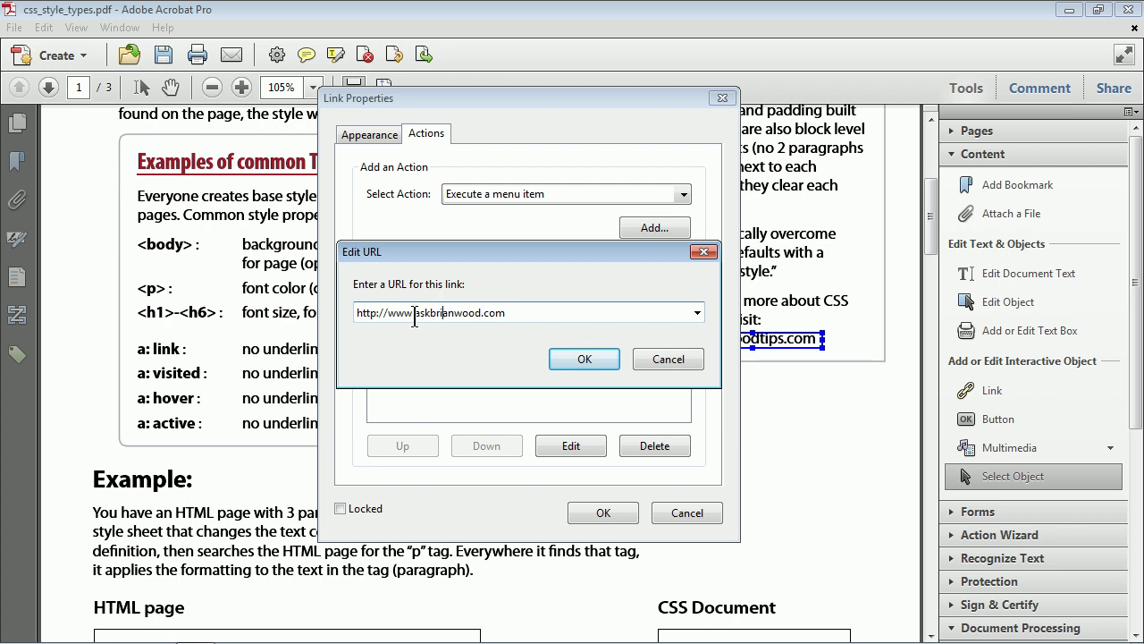
pyautogui.moveTo(414, 320); pyautogui.dragTo(528, 323)
pyautogui.write('brianwoodtips.com')
pyautogui.click(583, 360)
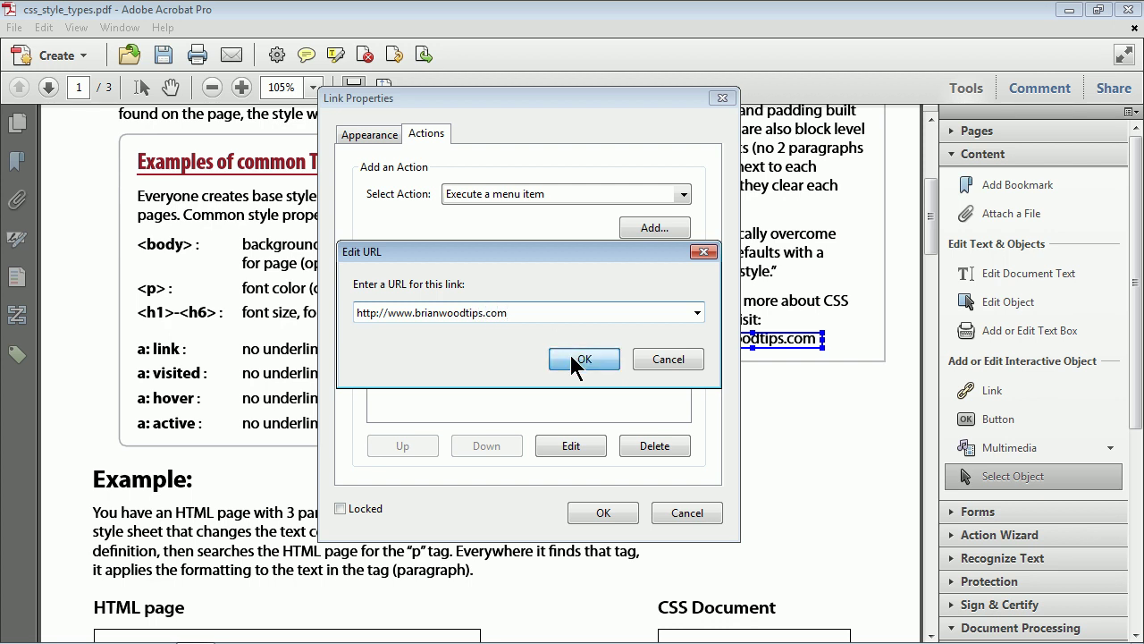
pyautogui.click(617, 512)
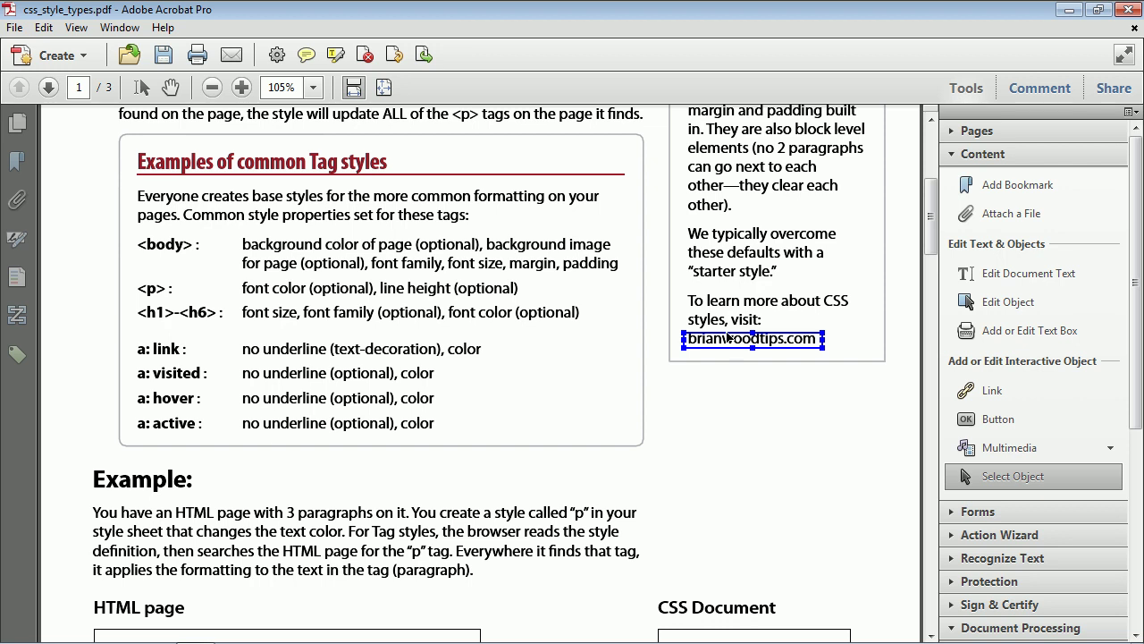
pyautogui.click(172, 90)
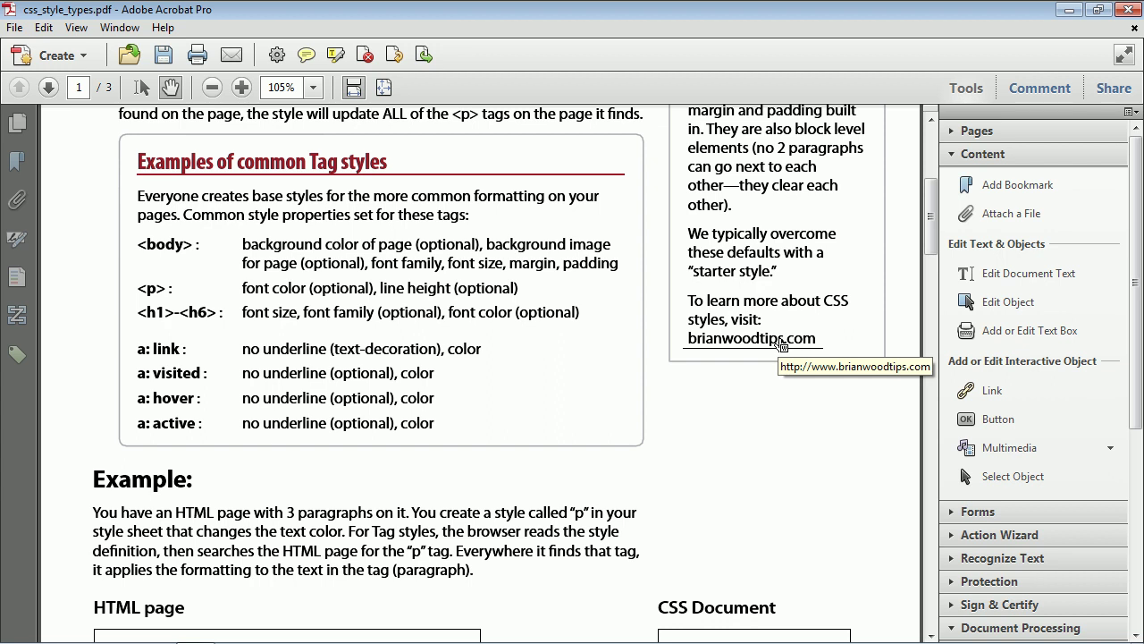
pyautogui.scroll(-5, 771, 422)
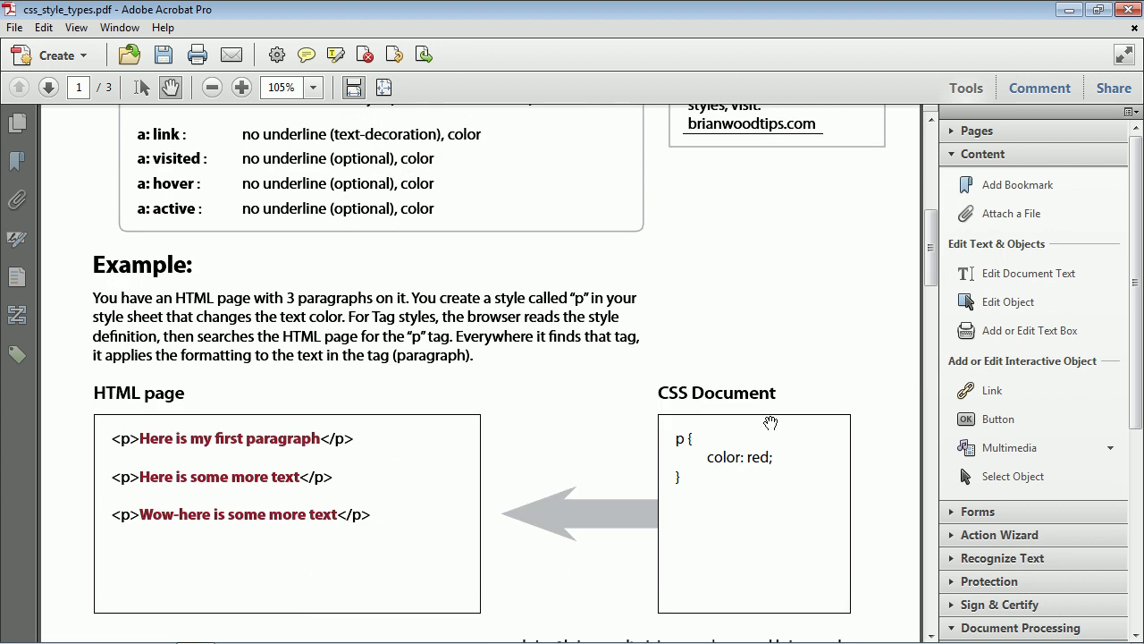
pyautogui.scroll(-5, 770, 422)
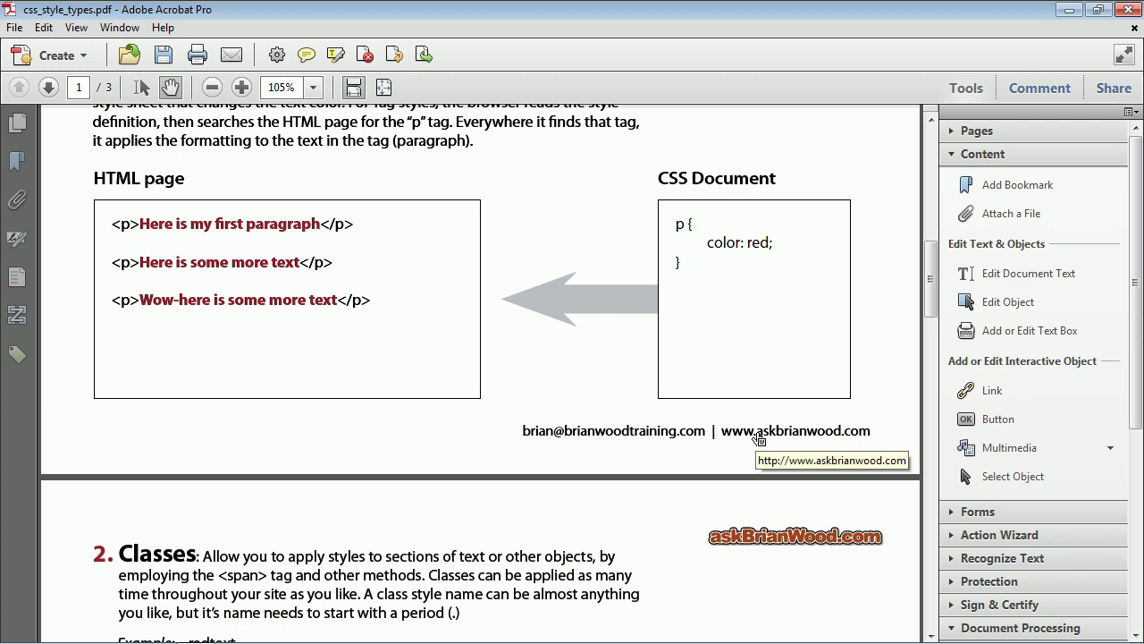
pyautogui.scroll(15, 759, 438)
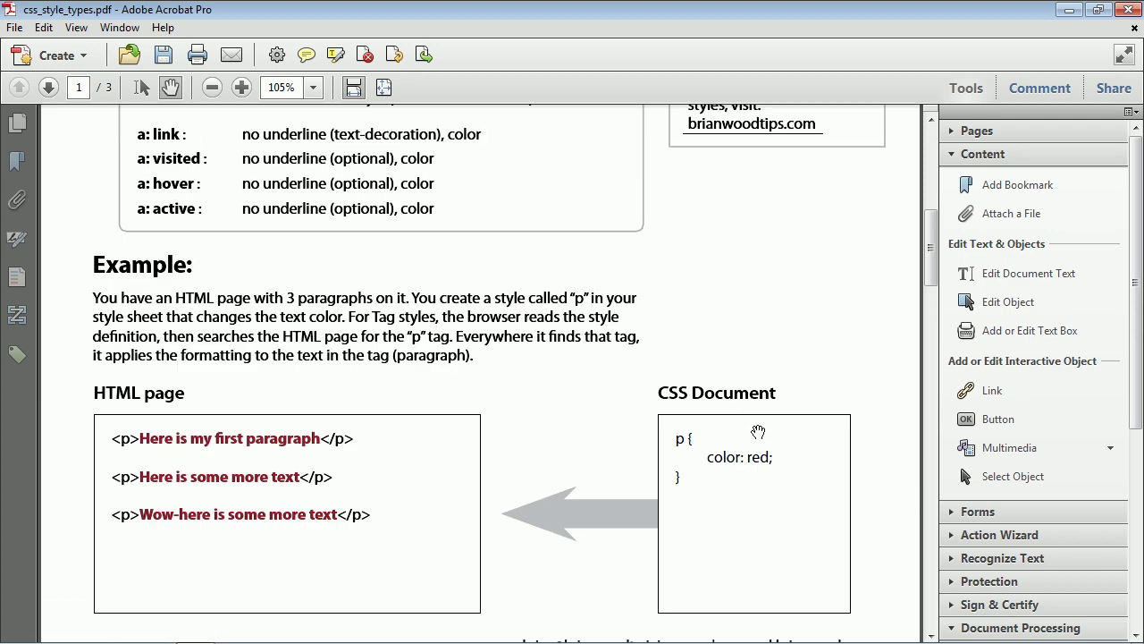
pyautogui.scroll(1, 759, 430)
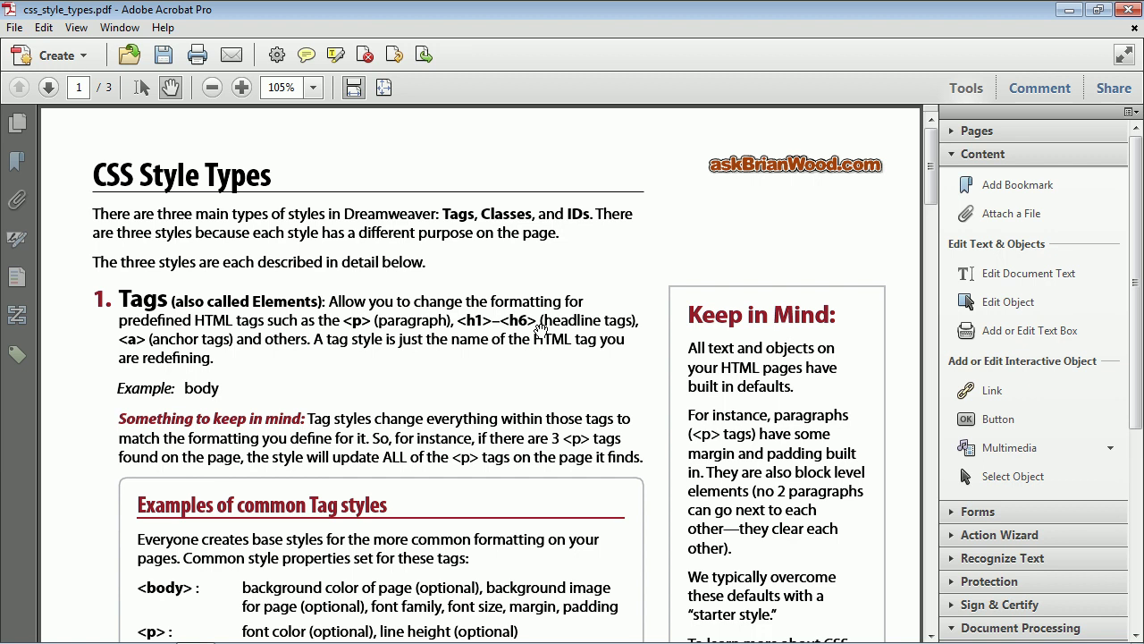
pyautogui.scroll(-3, 539, 329)
pyautogui.scroll(-3, 540, 329)
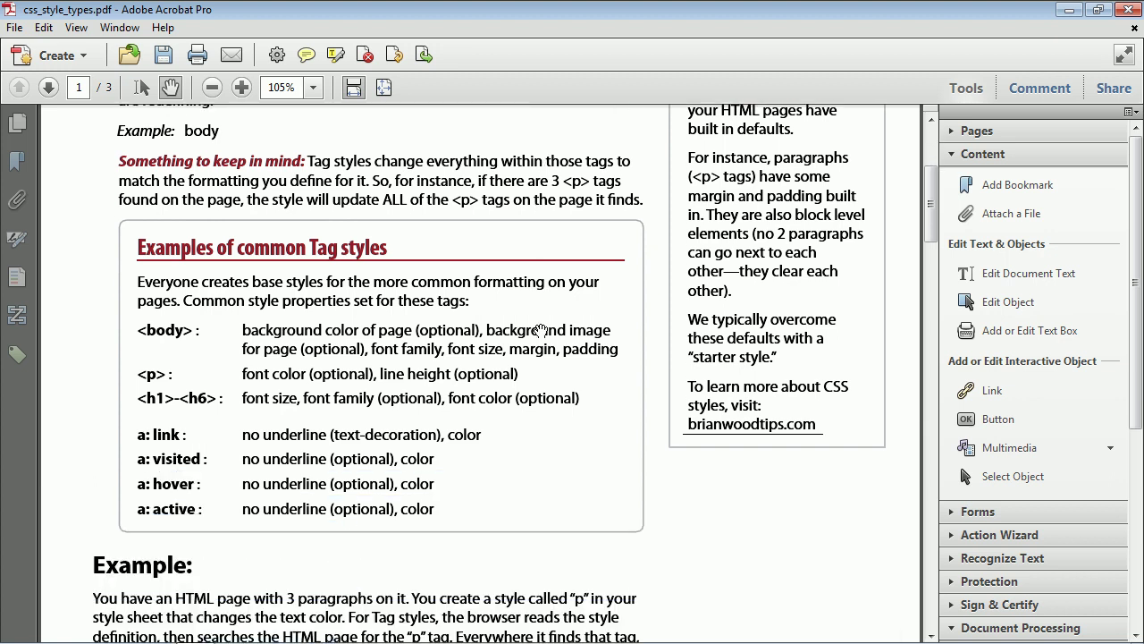